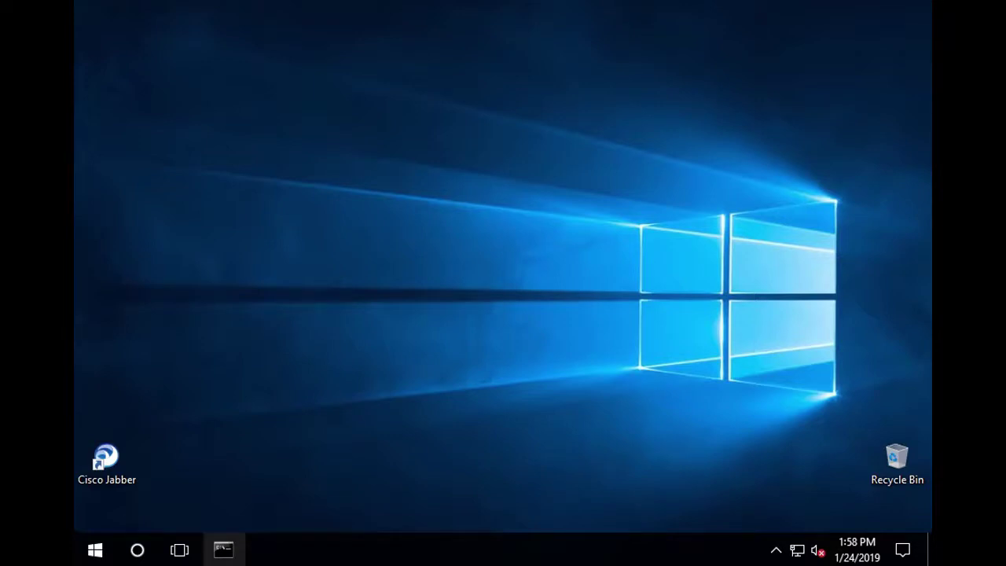
Launch Cisco Jabber from the desktop
double_click(109, 469)
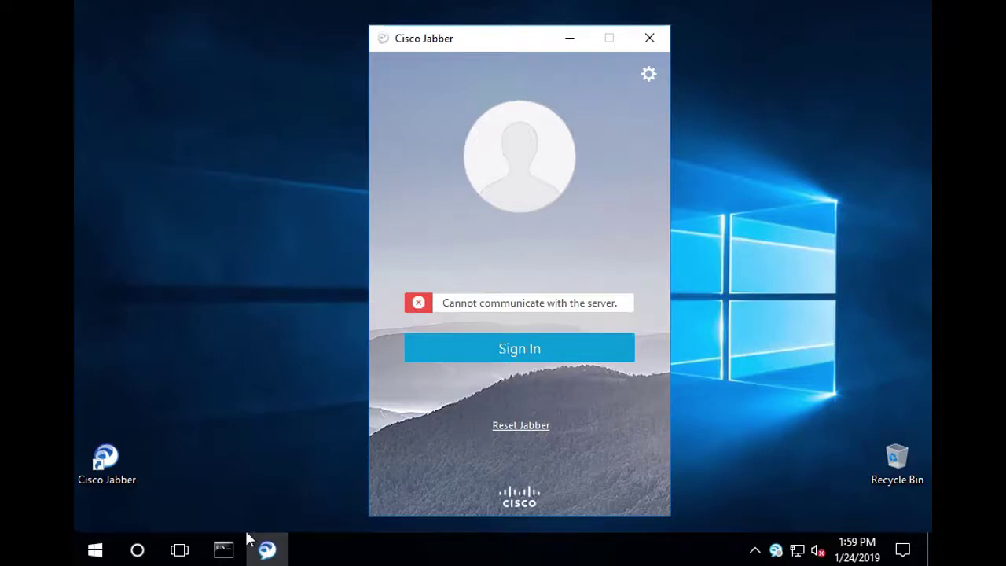
Switch to Command Prompt and start an nslookup session with the query type set to srv
left_click(225, 550)
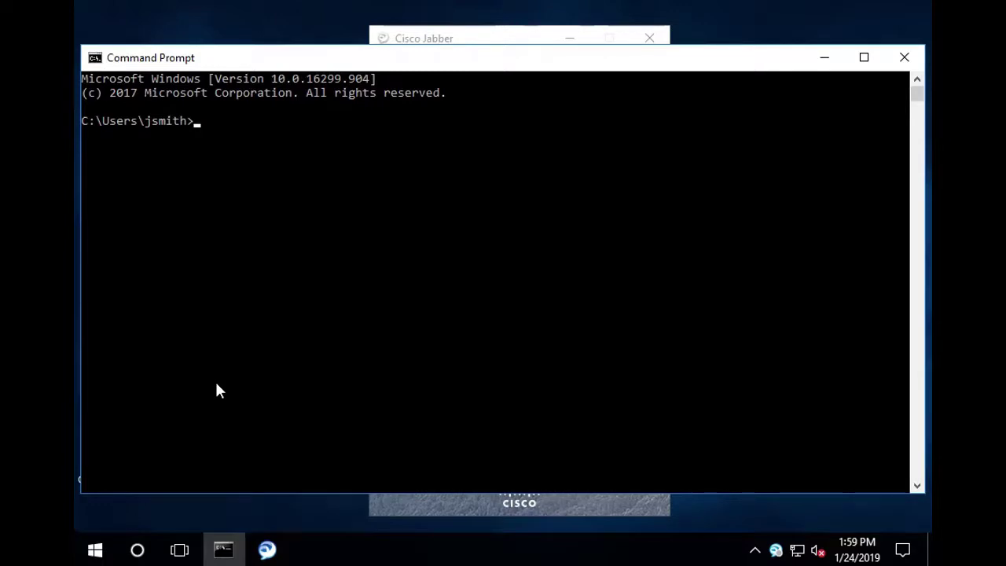
type("nslookup")
key("Return")
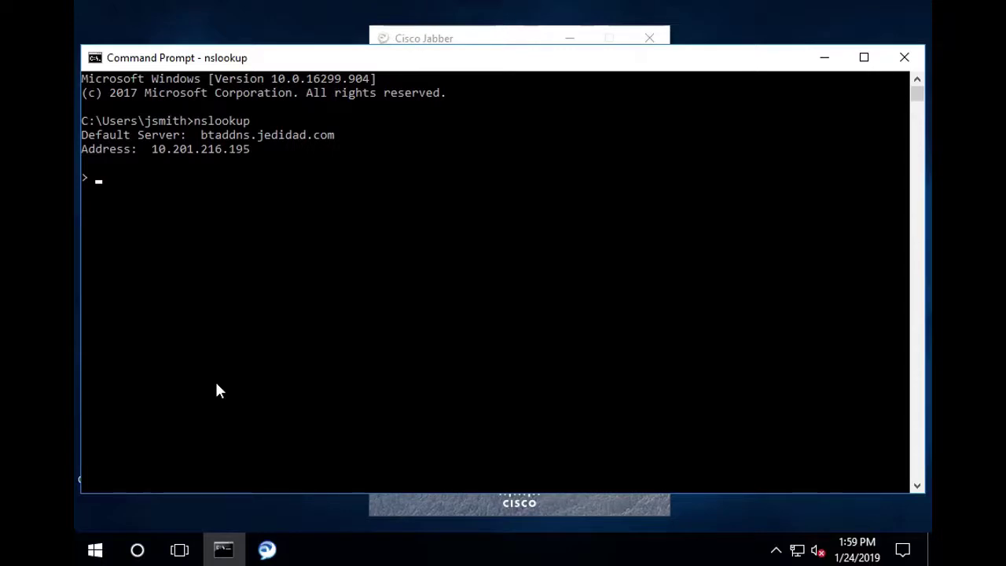
type("set type=srv")
key("Return")
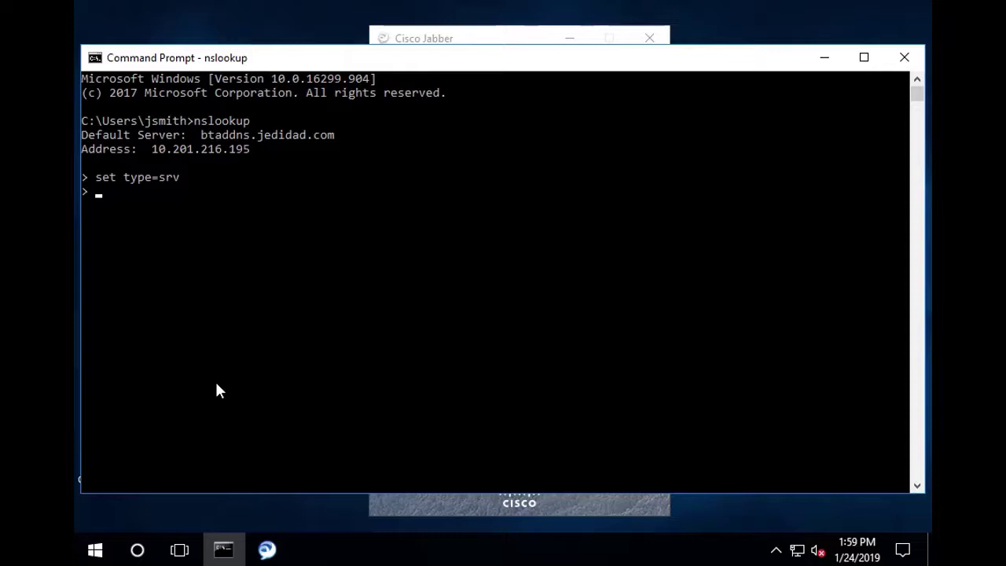
Look up the SRV record _cisco-uds._tcp.cucmdomain.com and examine the DNS server's response
type("_cisco-uds._tcp")
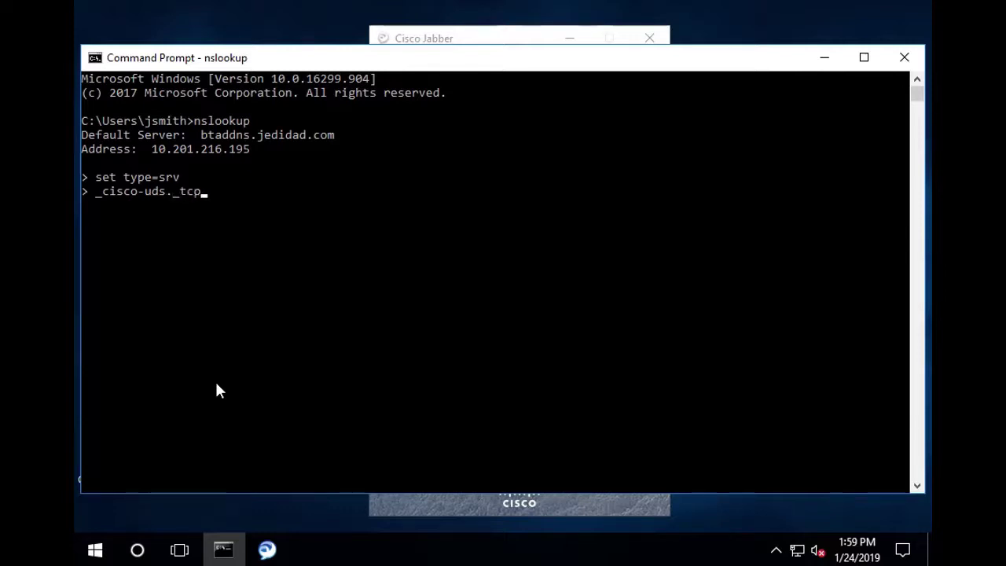
type(".cucmdomain.com")
key("Return")
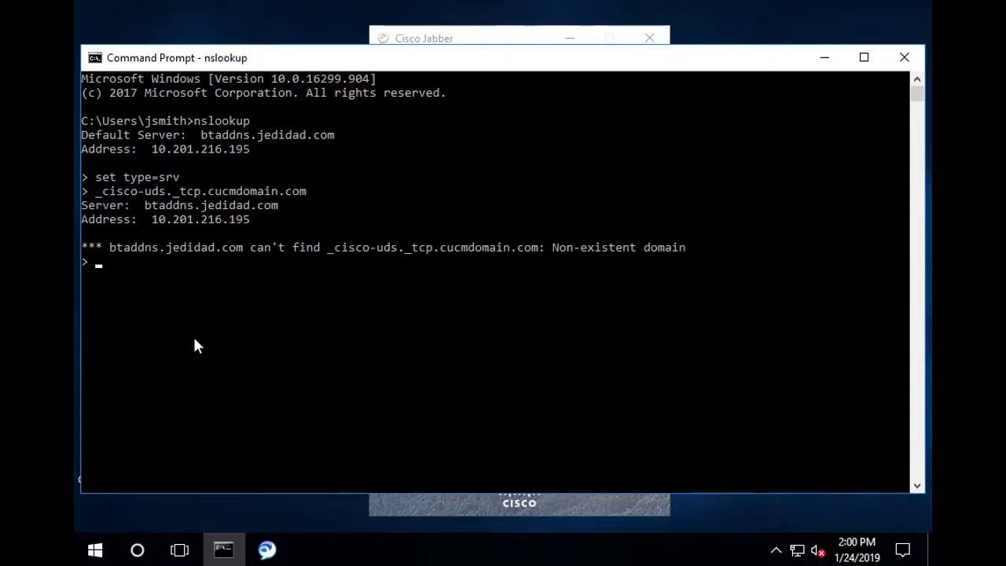
left_click_drag(108, 246, 252, 256)
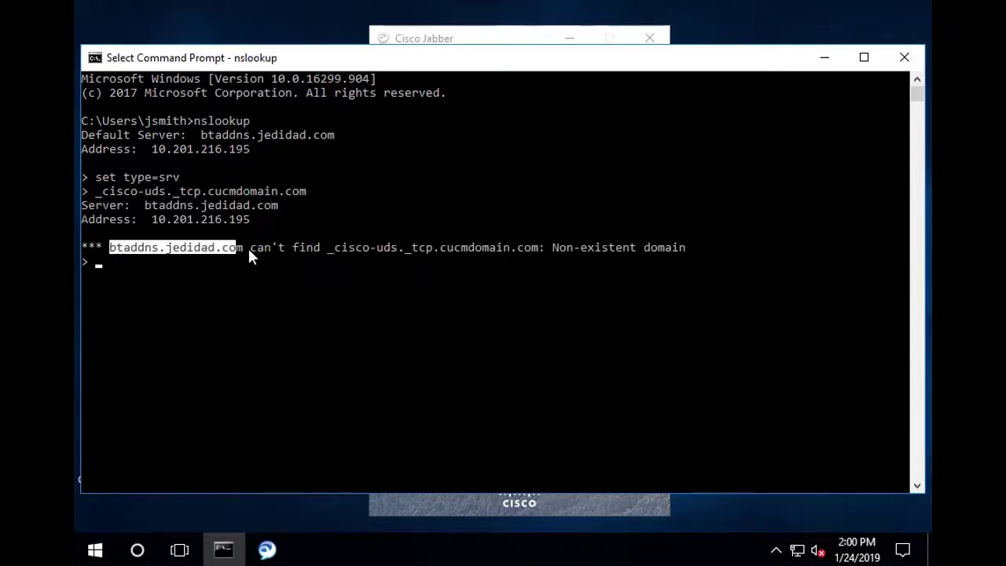
left_click_drag(331, 250, 497, 249)
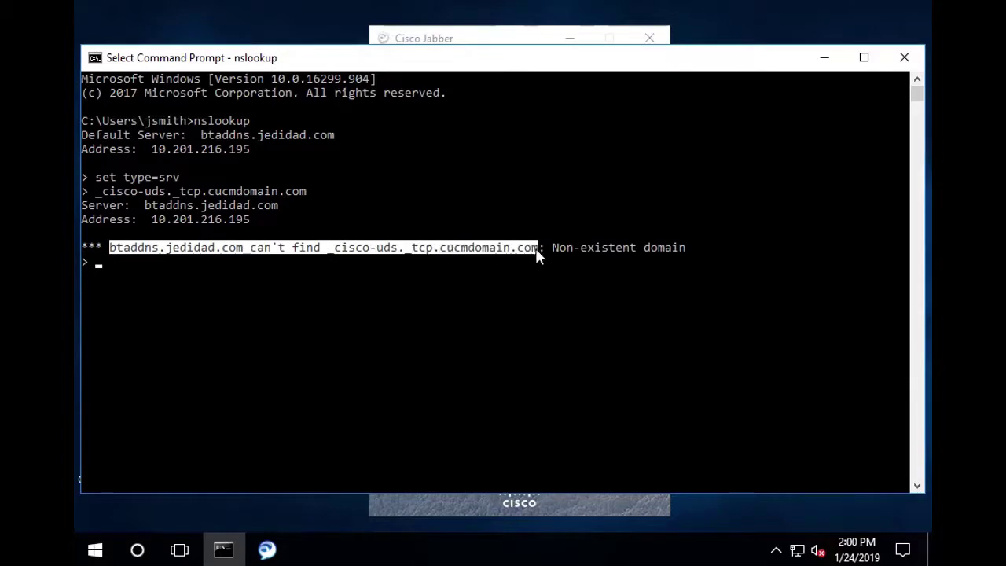
left_click(527, 261)
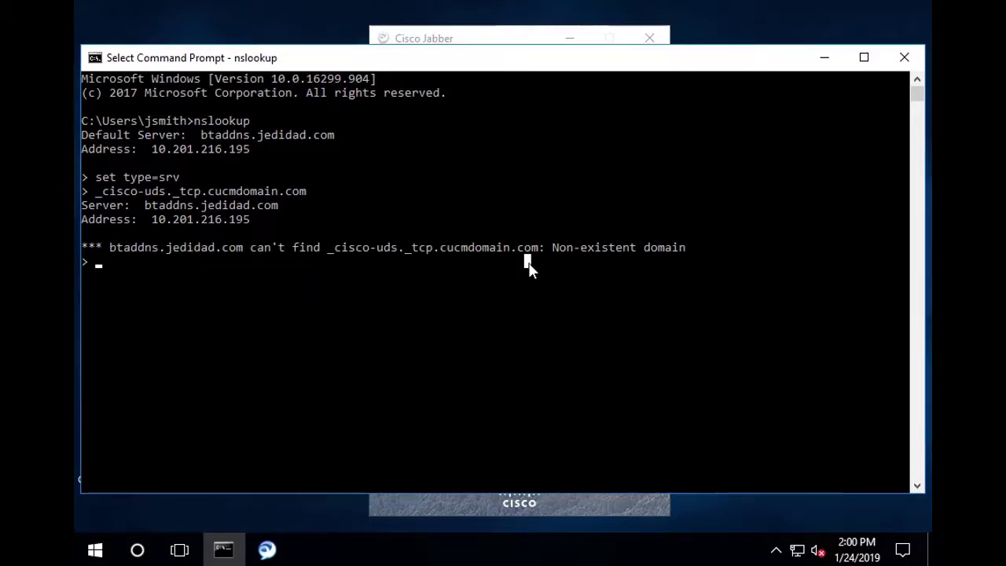
Look up the SRV record _cisco-uds._tcp.jedidad.com and examine its service location and server hostname
key("Up")
key("BackSpace")
key("BackSpace")
key("BackSpace")
key("BackSpace")
key("BackSpace")
key("BackSpace")
key("BackSpace")
key("BackSpace")
key("BackSpace")
key("BackSpace")
key("BackSpace")
key("BackSpace")
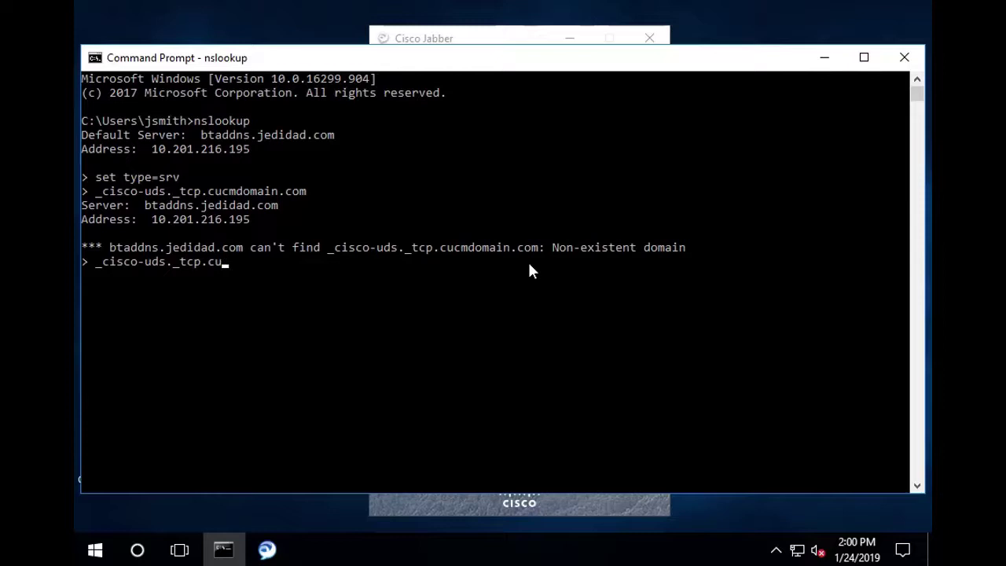
key("BackSpace")
key("BackSpace")
type("jedidad.com")
key("Return")
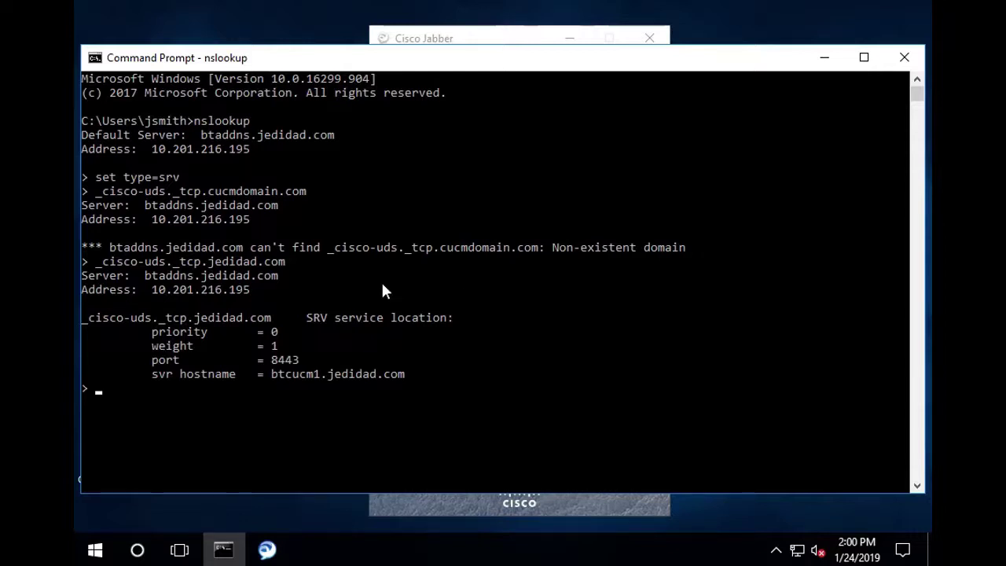
left_click_drag(92, 319, 449, 327)
left_click_drag(150, 368, 429, 379)
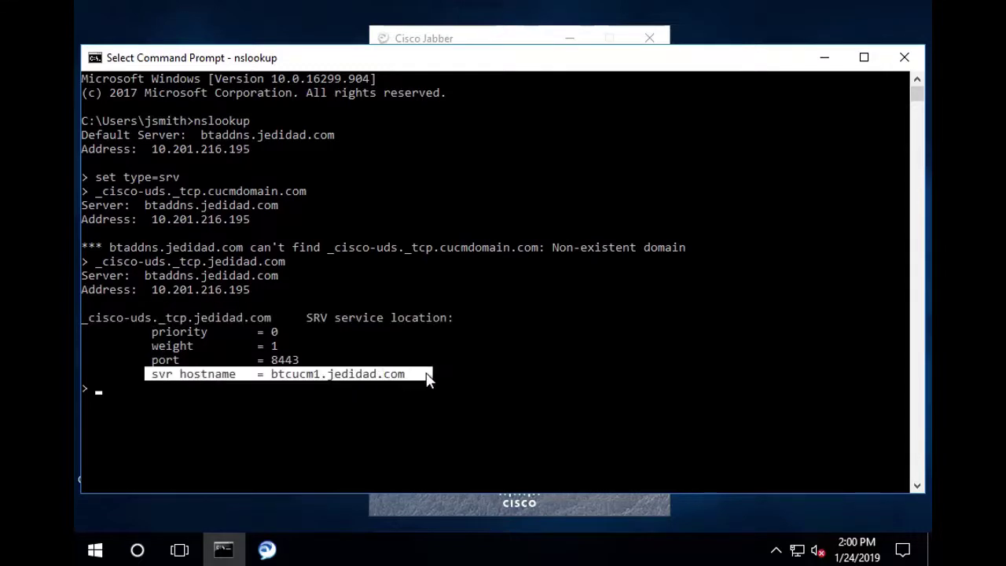
left_click(274, 385)
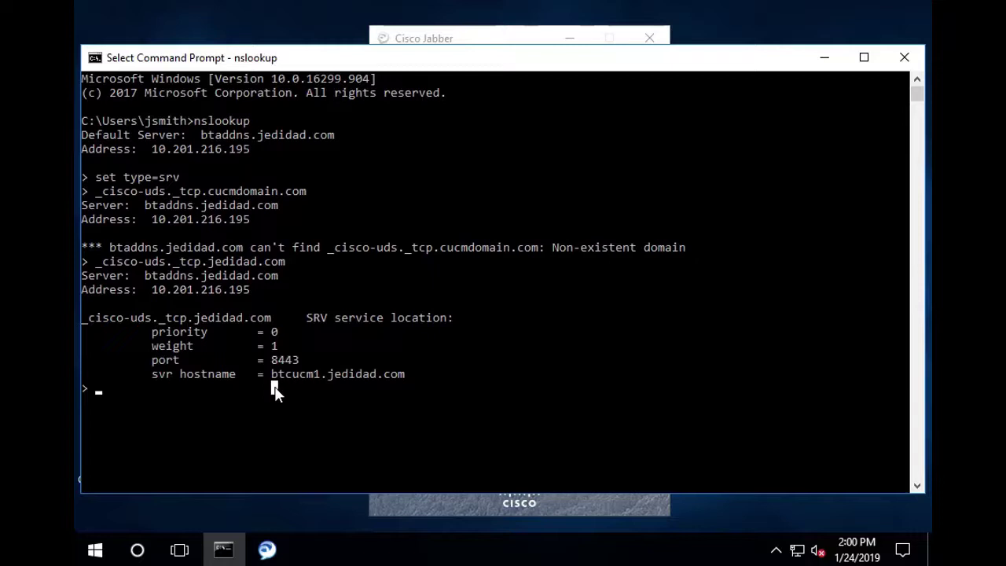
left_click(274, 384)
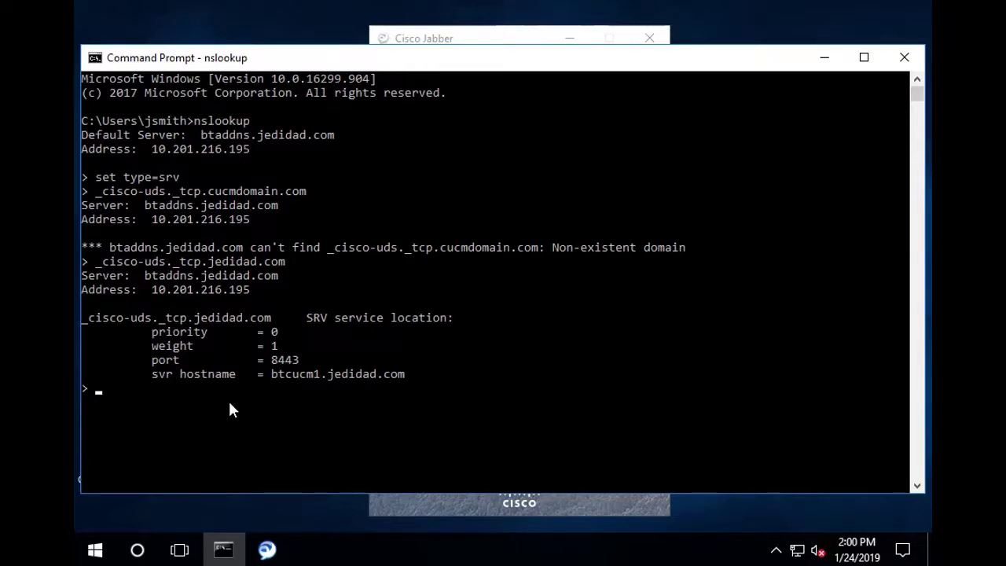
Exit nslookup, ping btcucm1.jedidad.com and examine the response
type("exit")
key("Return")
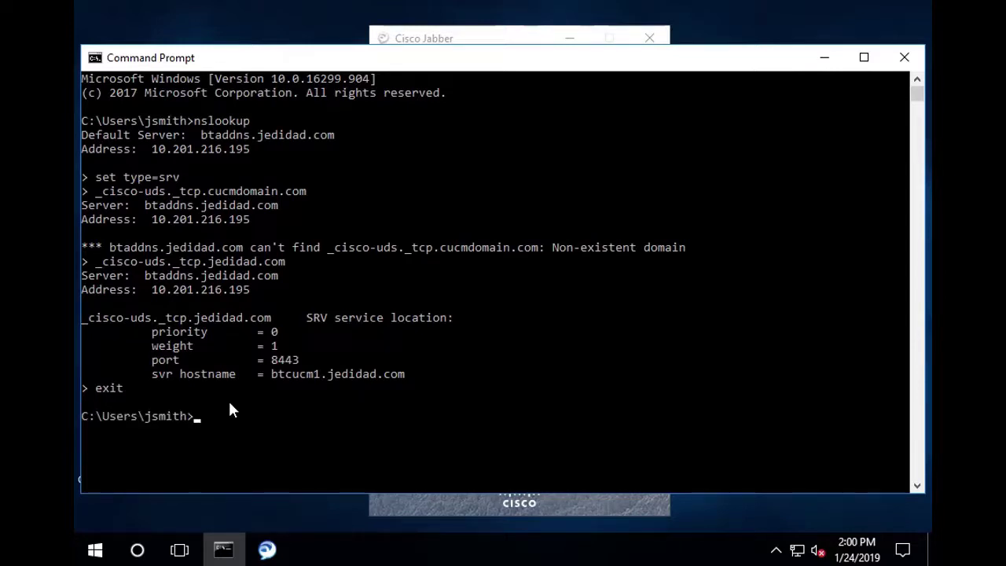
type("ping btcucm1.jedidad.com")
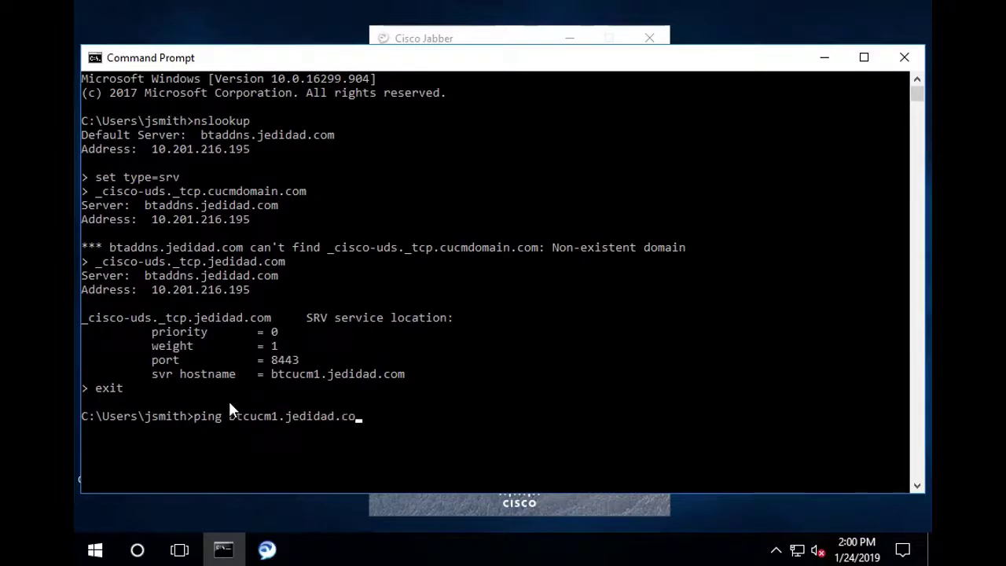
key("Return")
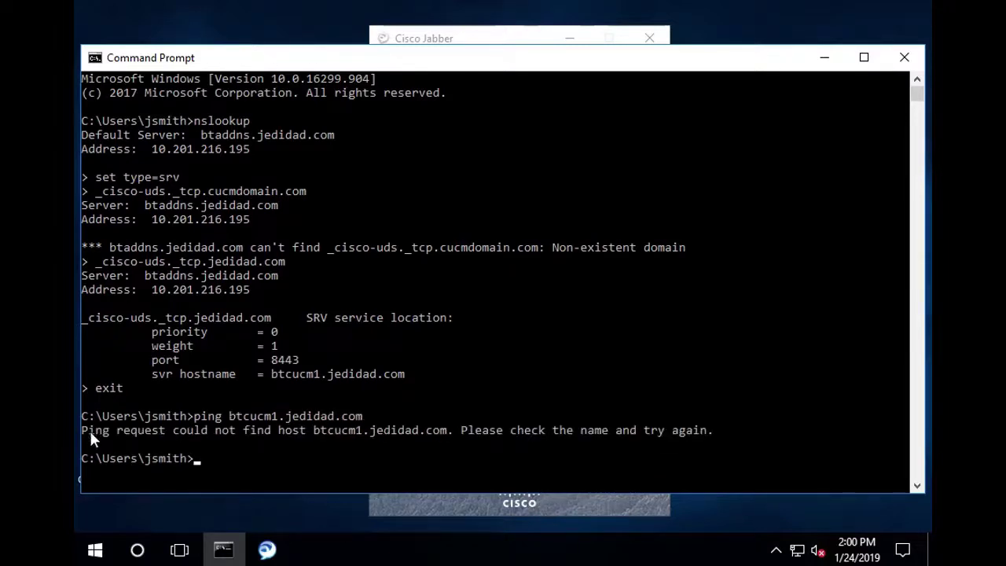
left_click_drag(87, 430, 446, 439)
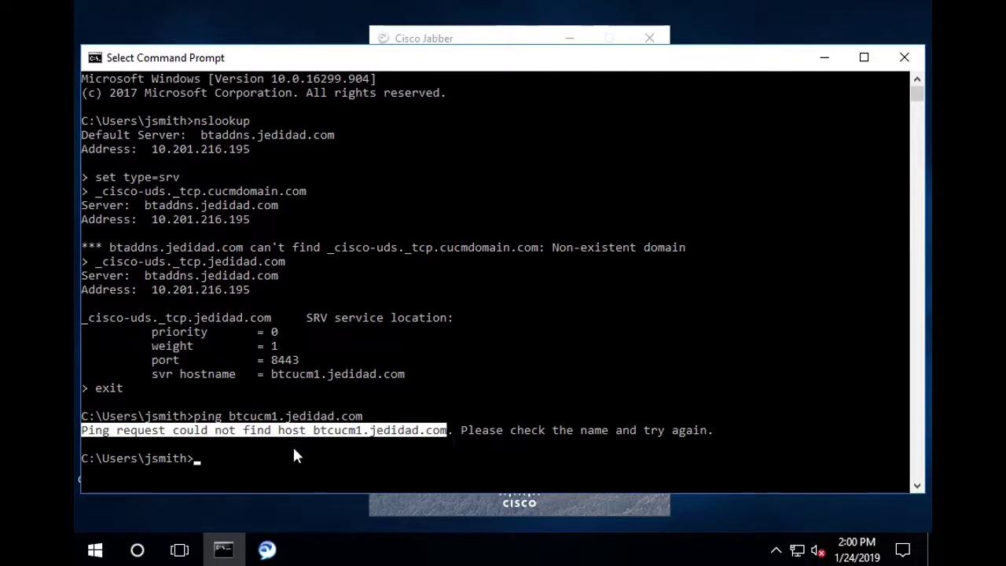
key("Return")
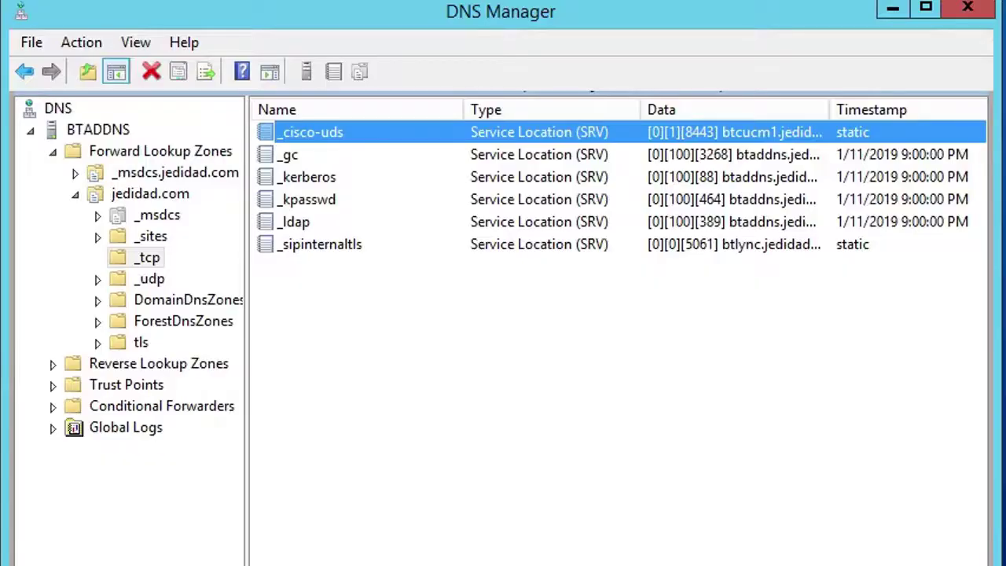
Switch to DNS Manager and set the host offering the service in the _cisco-uds SRV record to btcucm.jedidad.com
left_click(341, 134)
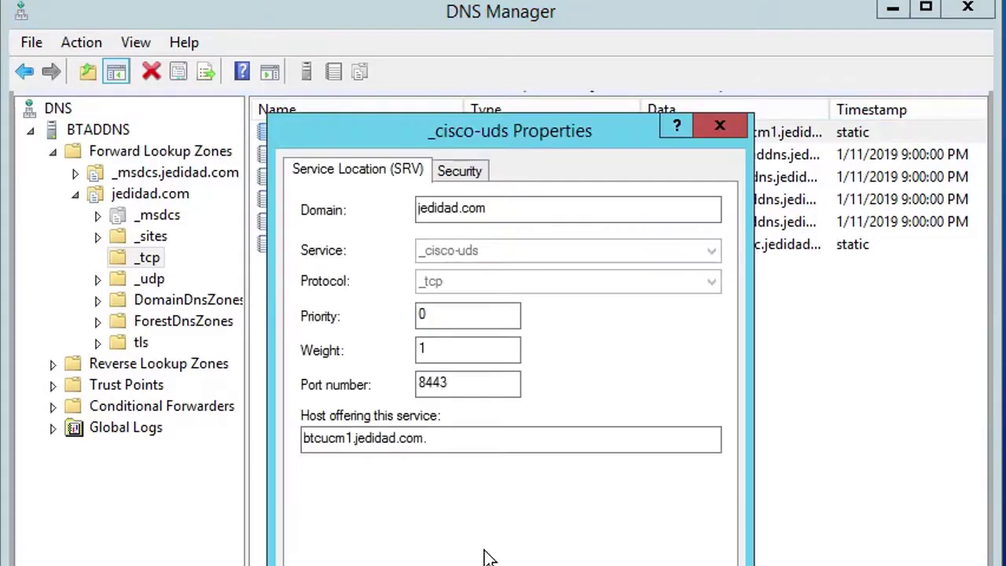
left_click_drag(345, 438, 360, 442)
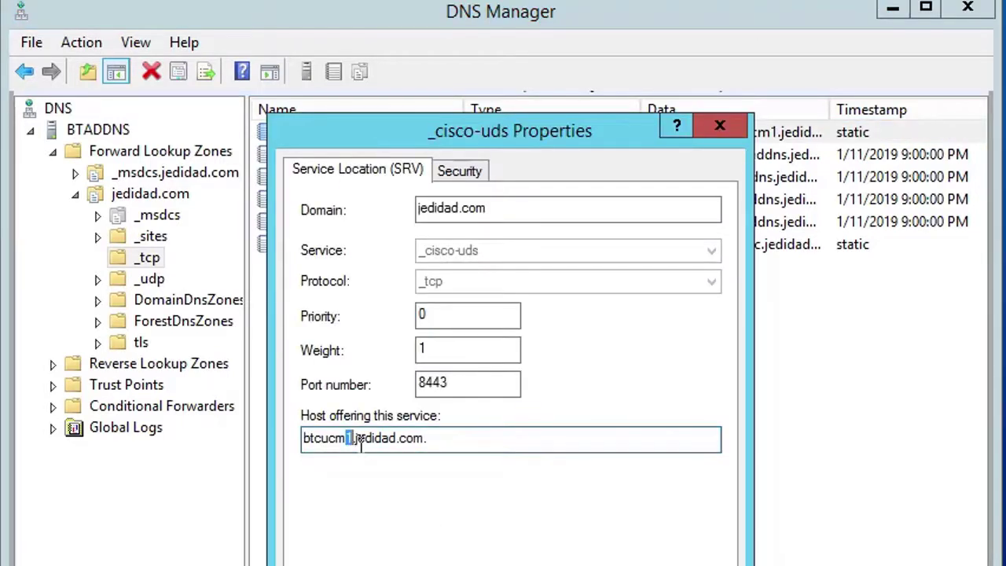
key("BackSpace")
key("Return")
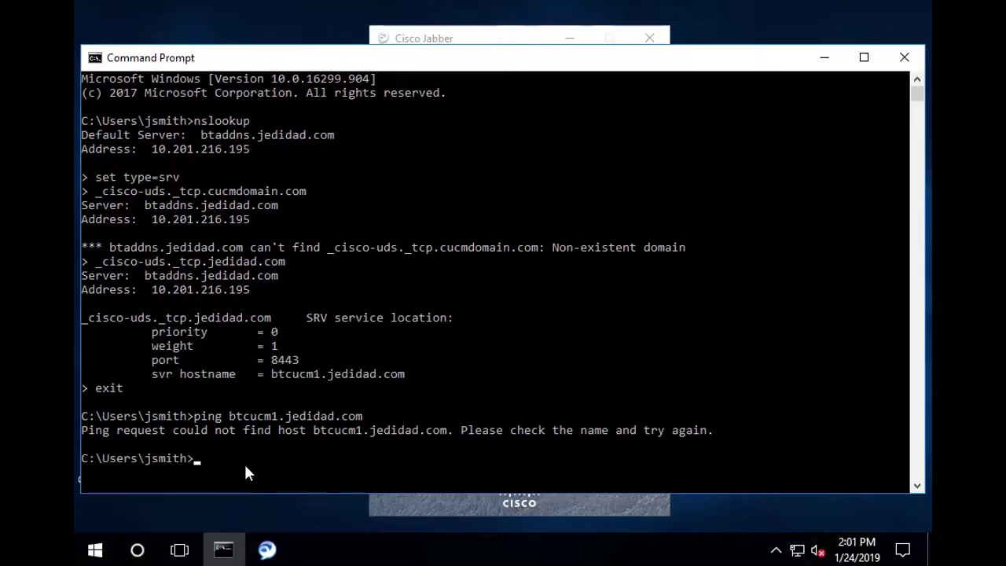
In Command Prompt, repeat the nslookup SRV query for _cisco-uds._tcp.jedidad.com and examine the hostname and internet address returned
left_click(245, 470)
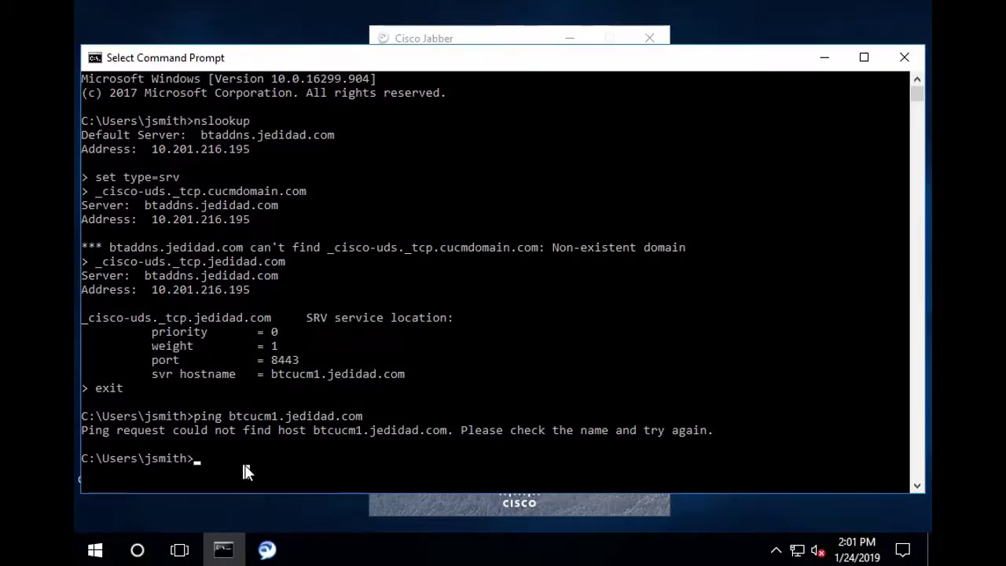
key("Escape")
type("nslookup")
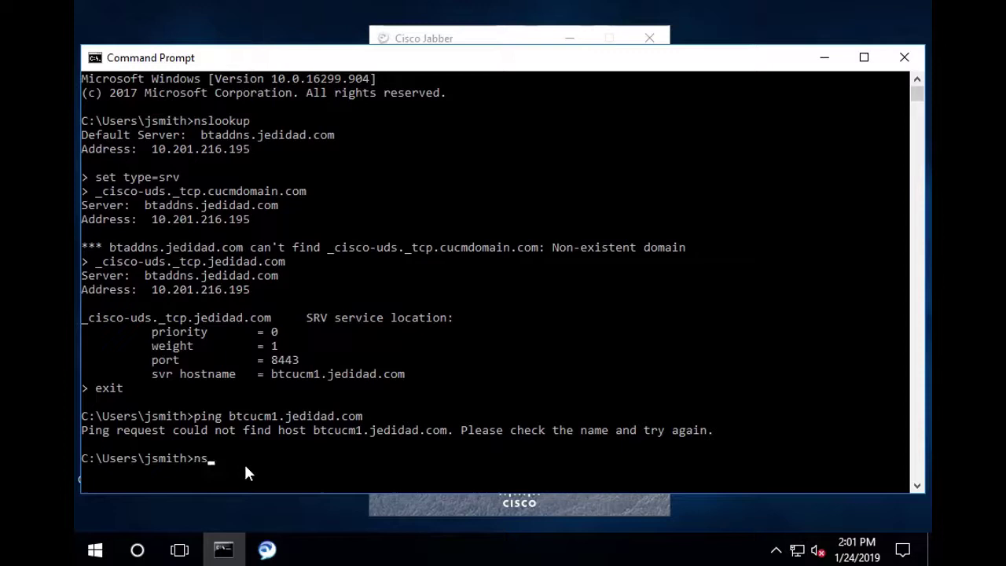
key("Return")
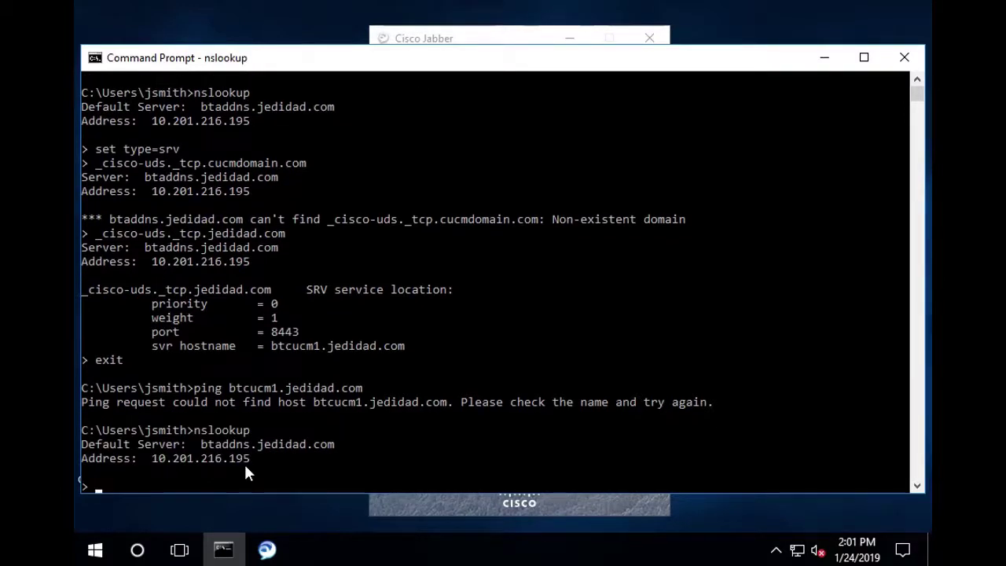
type("set type=srv")
key("Return")
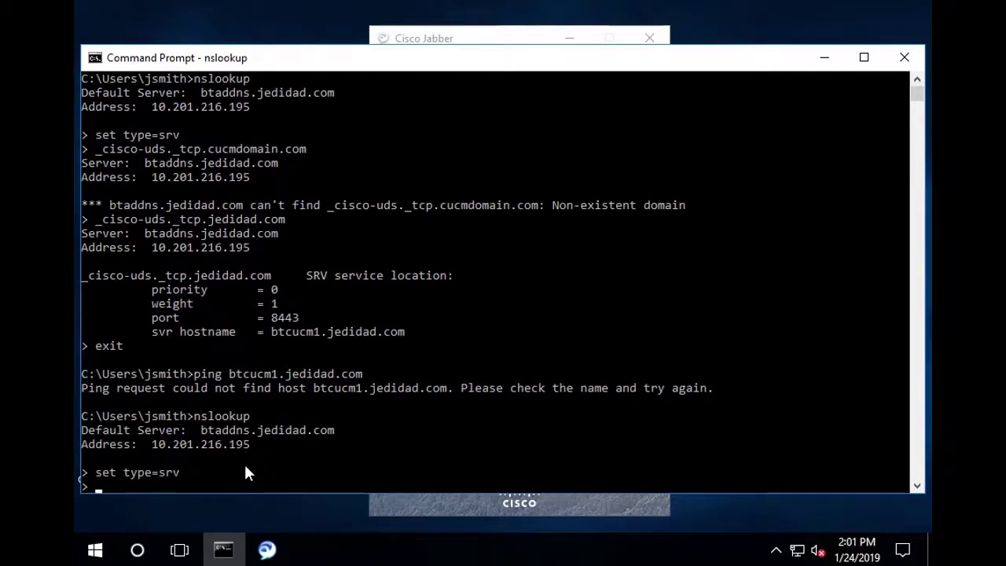
type("_cisco-uds._tcp.jedid")
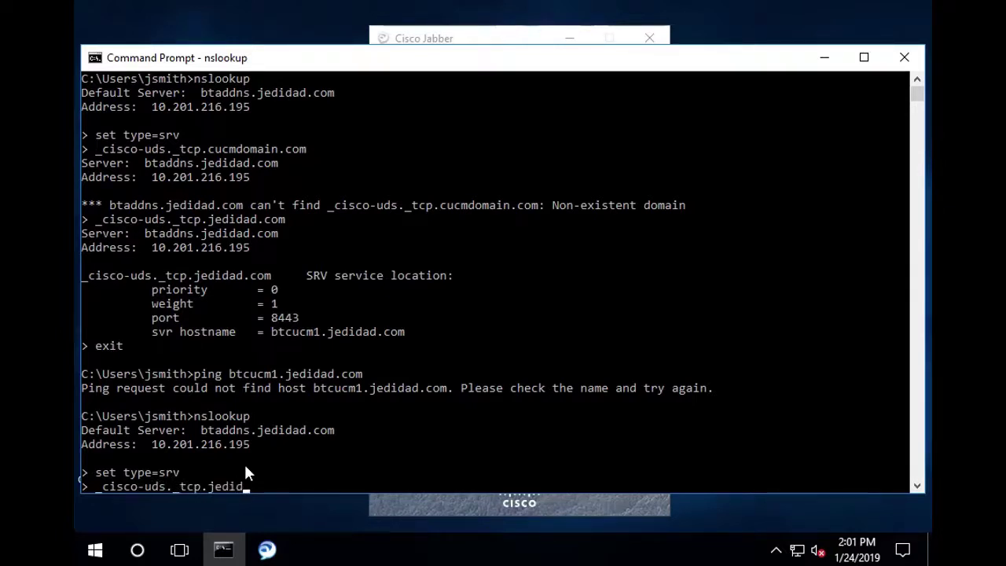
type("ad.com")
key("Return")
left_click(83, 472)
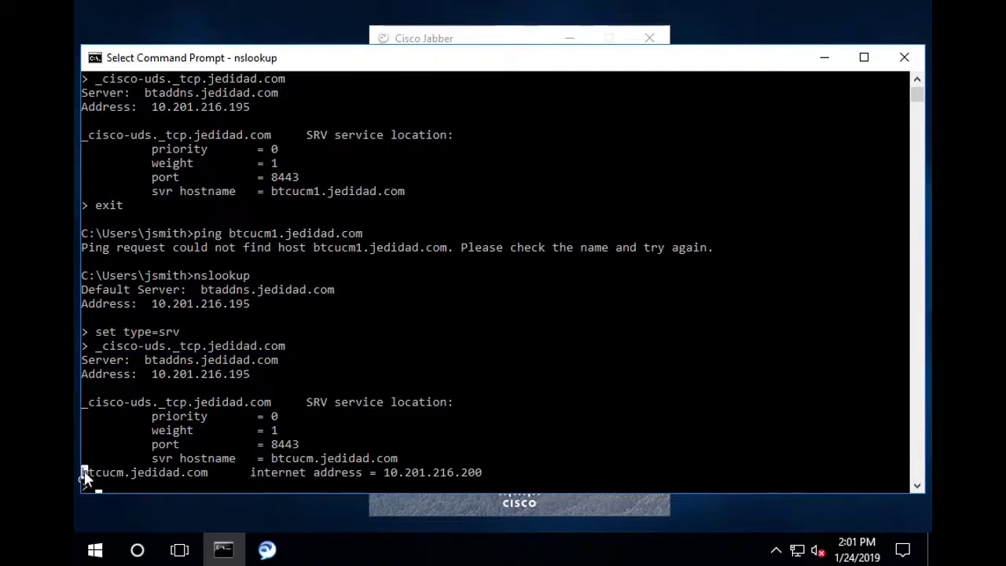
left_click_drag(84, 472, 478, 474)
left_click(265, 482)
Exit nslookup and ping btcucm.jedidad.com to test that the server is reachable
type("exit")
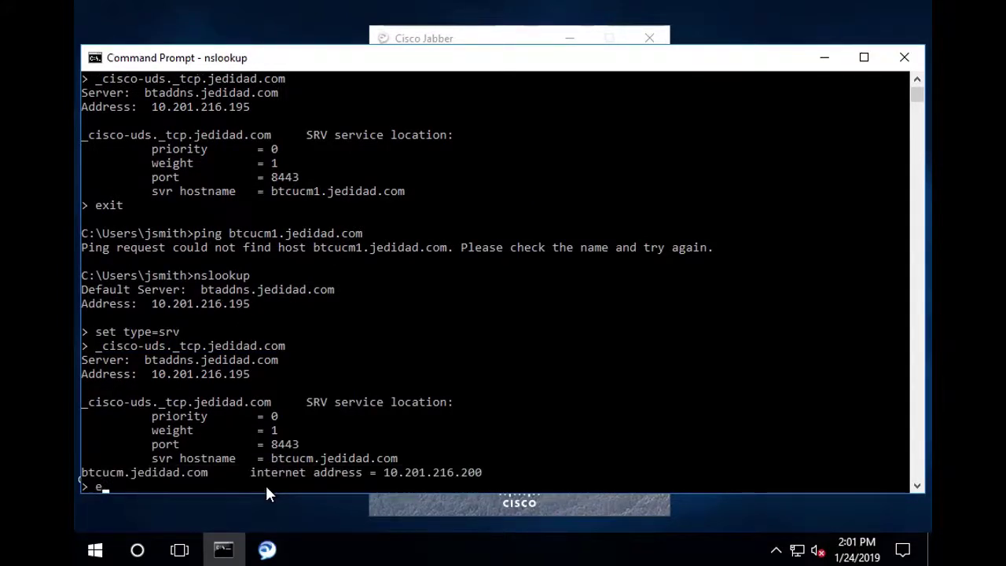
key("Return")
type("ping btc")
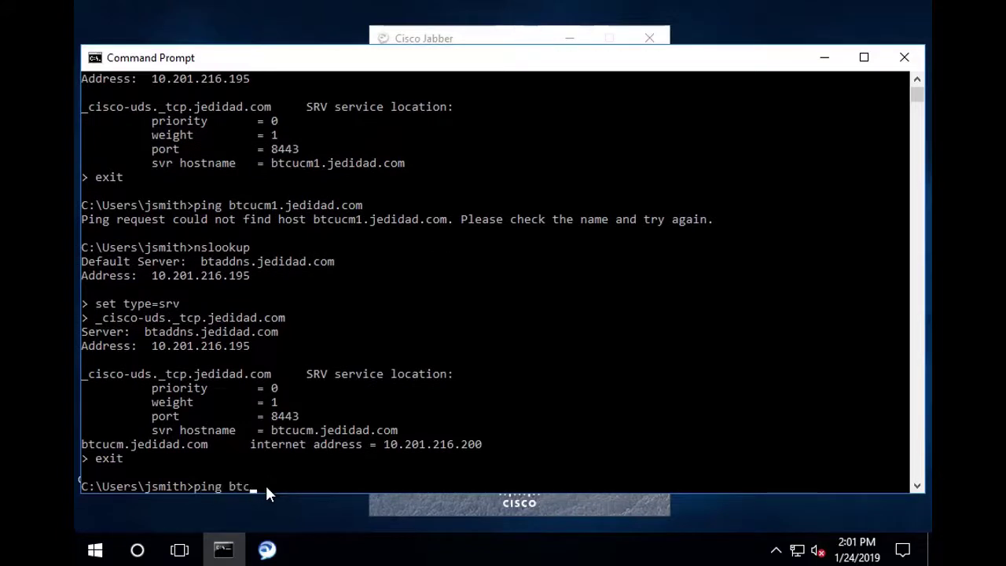
type("ucm.jedidad.com")
key("Return")
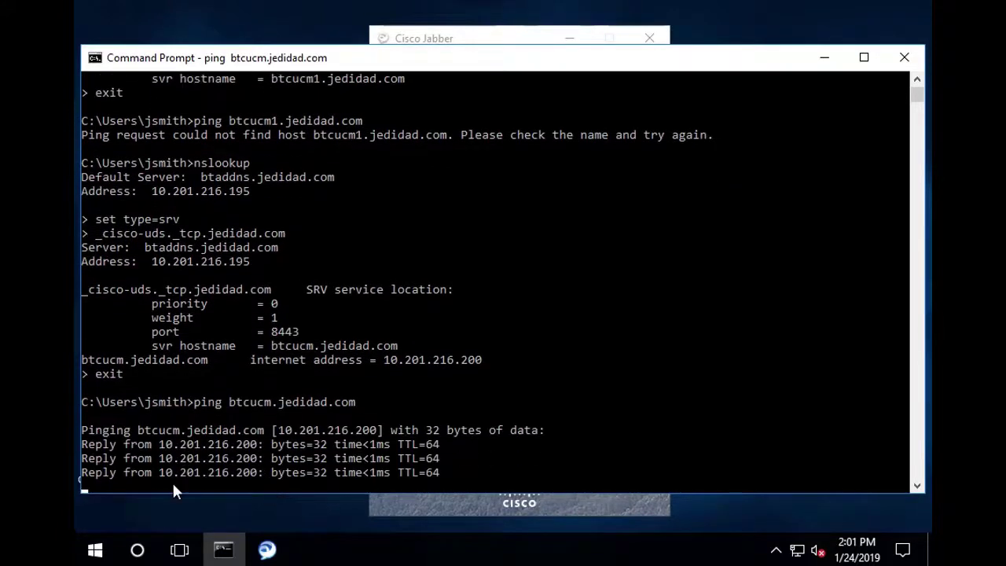
left_click(386, 507)
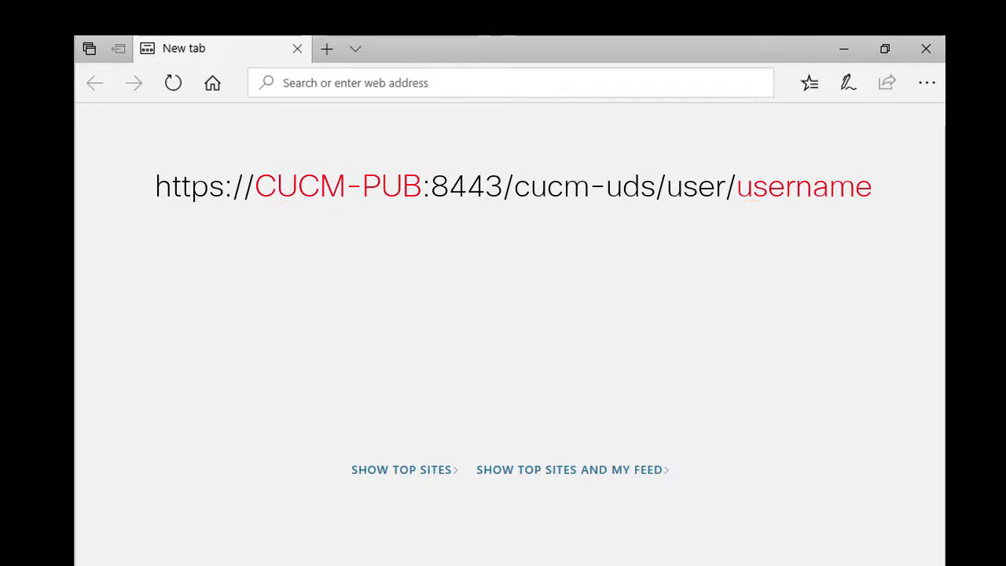
left_click(426, 91)
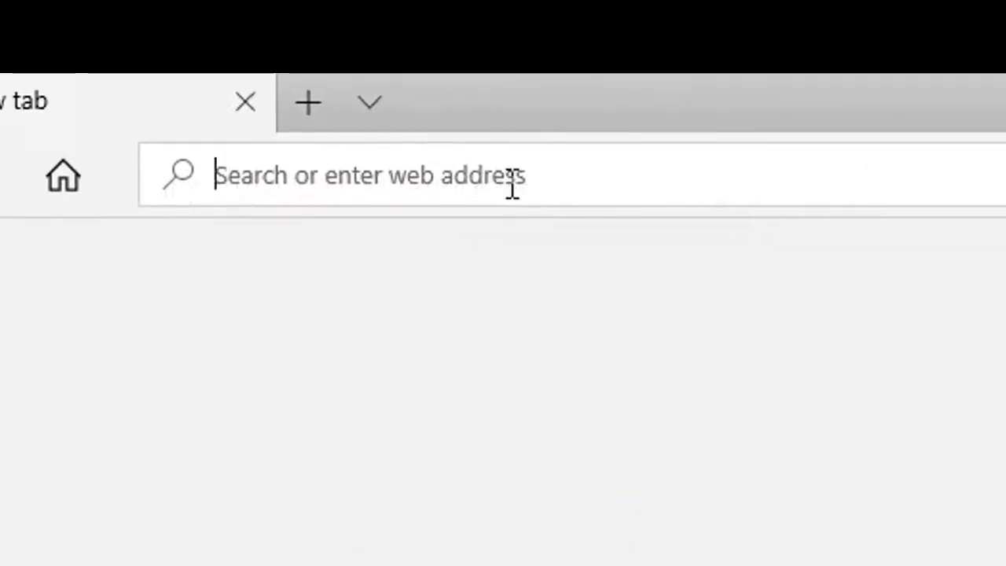
type("https://btcucm.jedidad.com:8443/cucm-uds/user/jsmith")
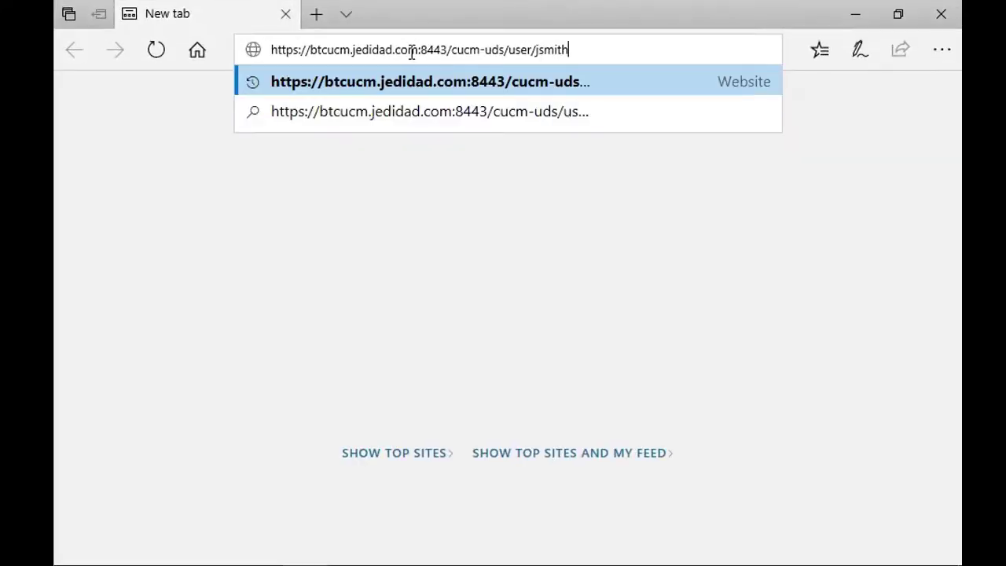
key("Return")
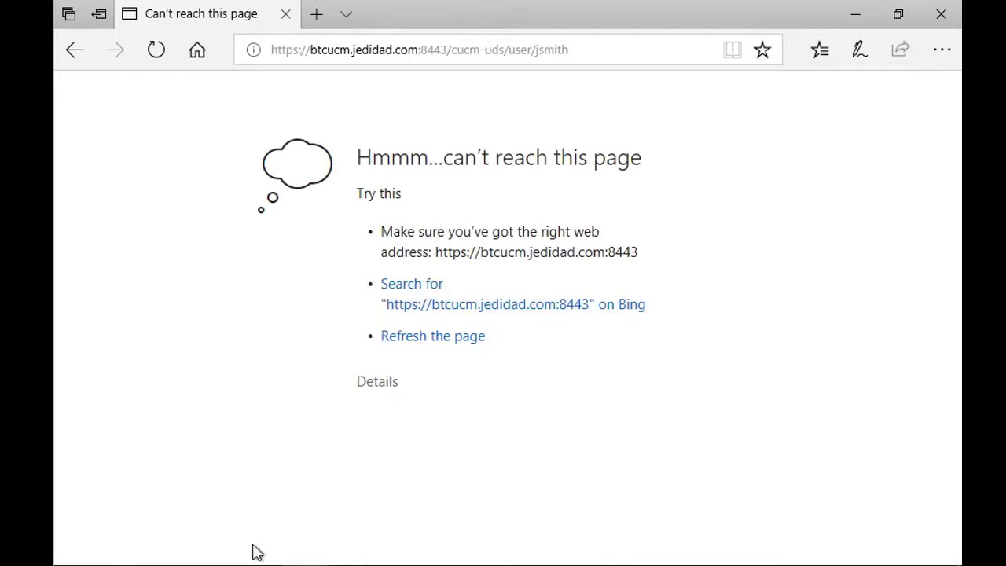
Open Windows Defender Firewall with Advanced Security to check the outbound rules
key("super")
type("firew")
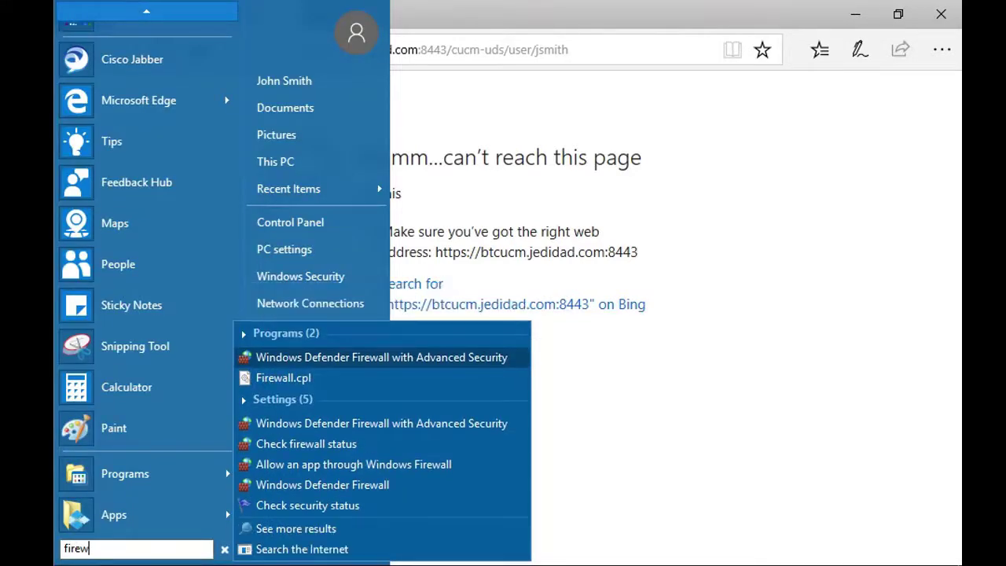
key("Down")
key("Down")
key("Down")
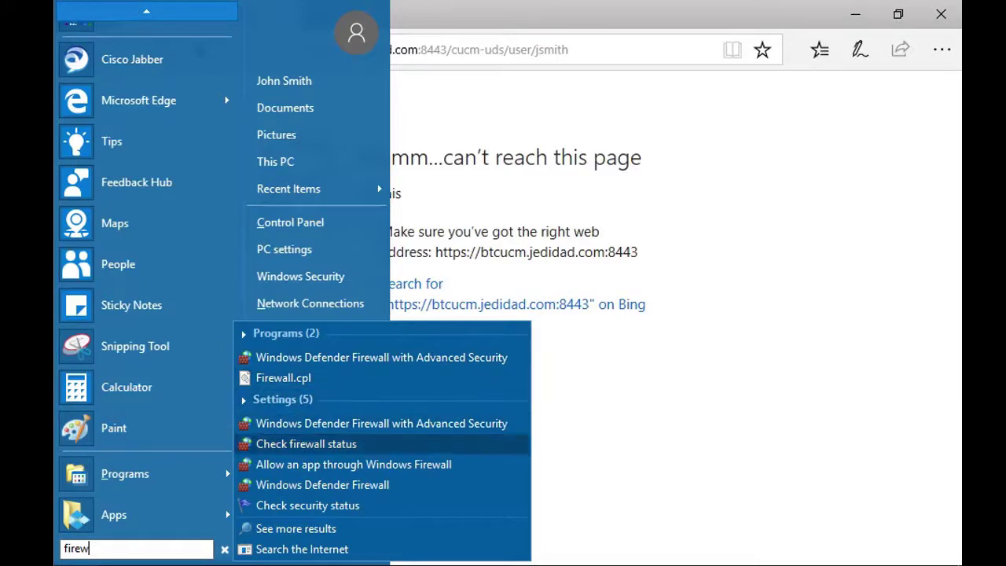
key("Return")
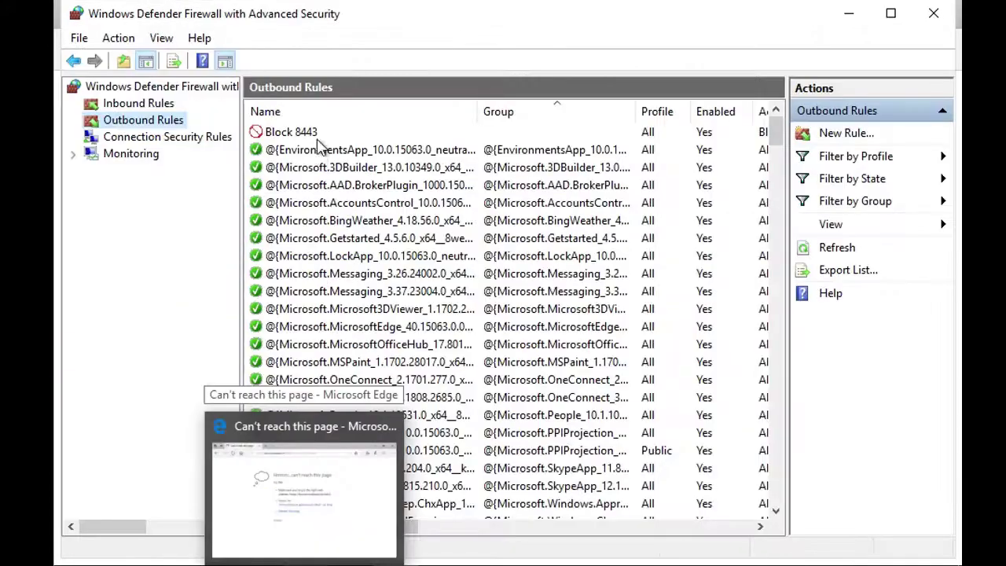
Delete the Block 8443 outbound firewall rule and close the firewall console
left_click(461, 469)
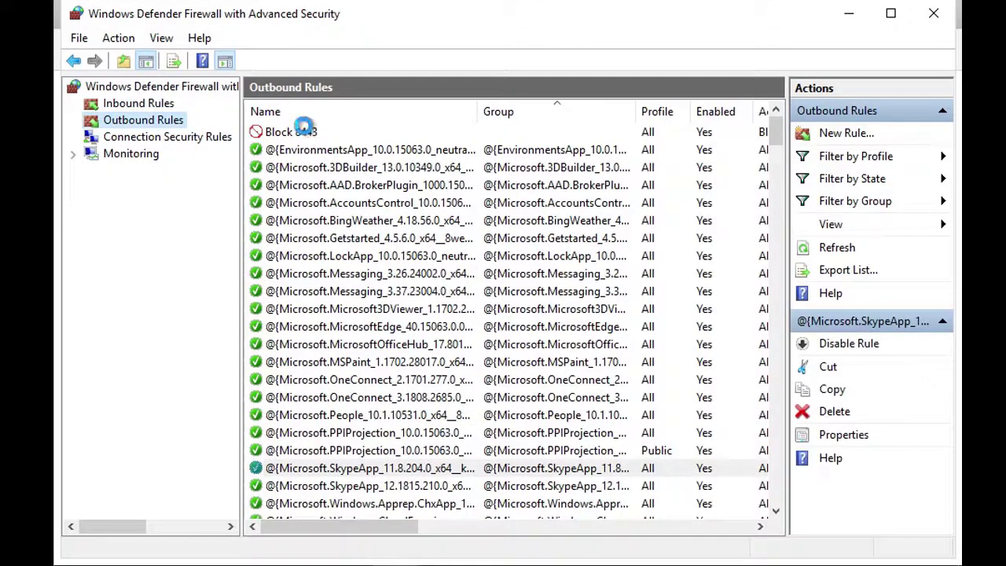
left_click(306, 134)
key("Delete")
key("Return")
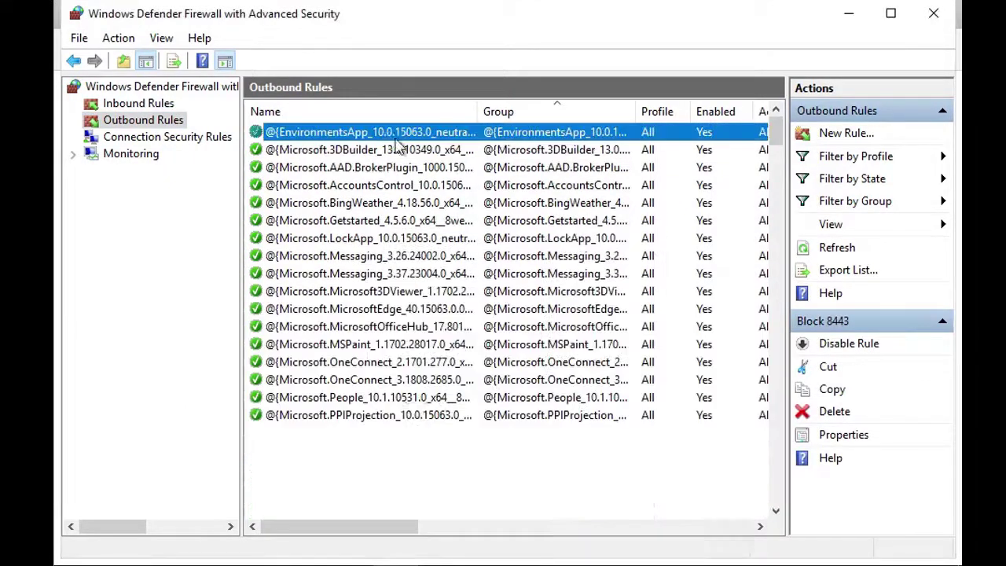
left_click(933, 16)
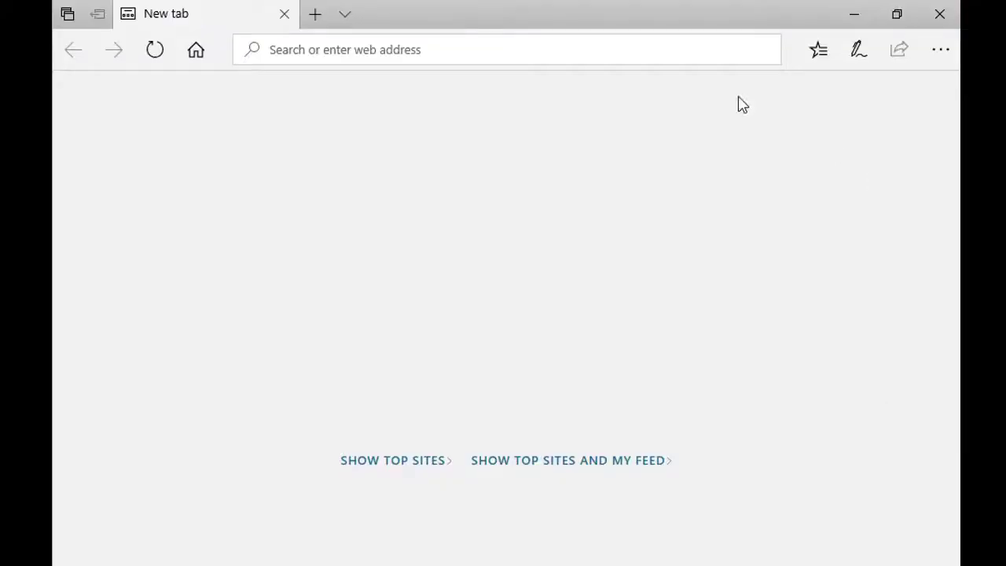
left_click(617, 55)
type("https://btcucm.jedidad.com:8443/cucm-uds/user/jsmith")
key("Return")
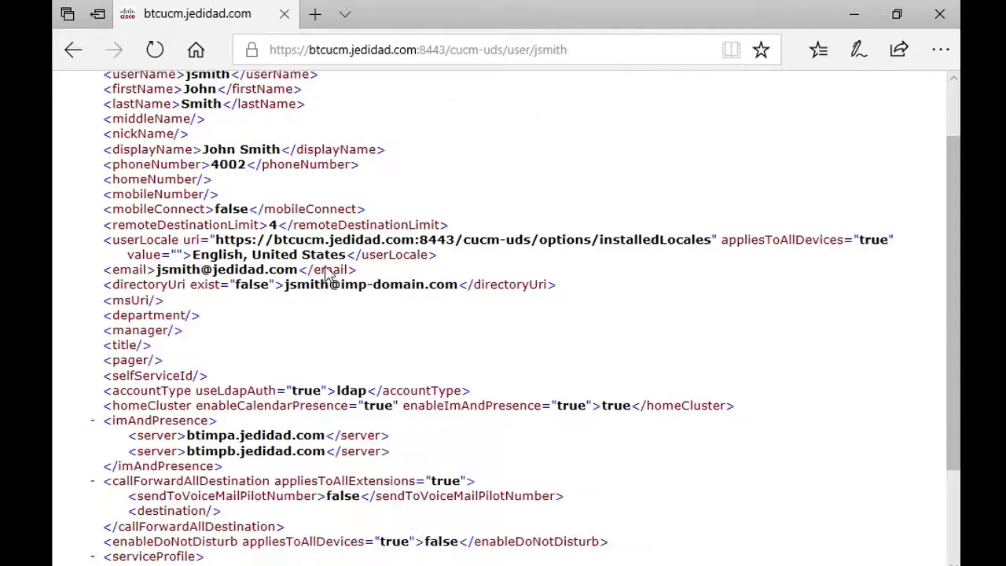
scroll(322, 281, "up", 5)
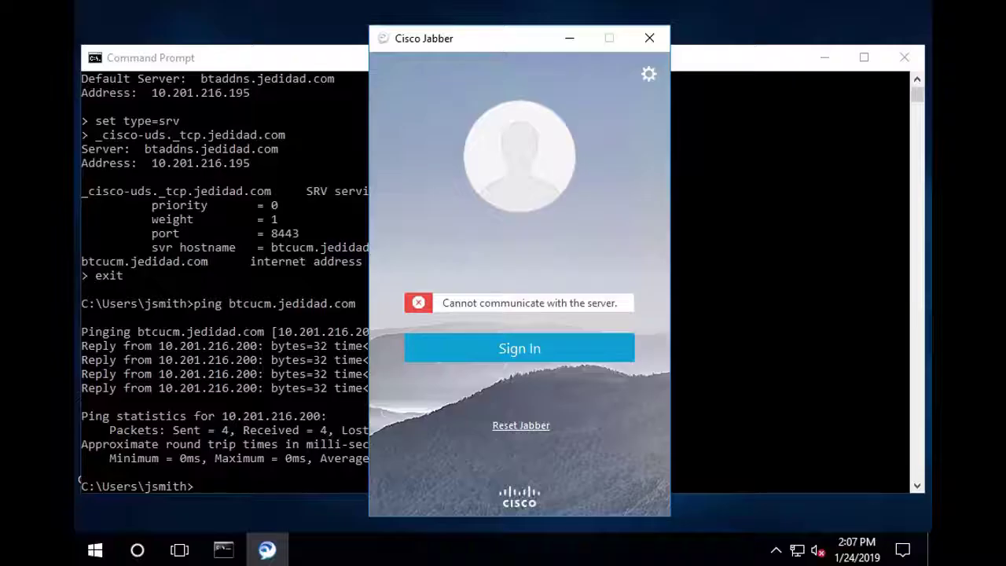
Exit Cisco Jabber, minimize Command Prompt, relaunch Jabber from the desktop and sign in with the account password
left_click(648, 76)
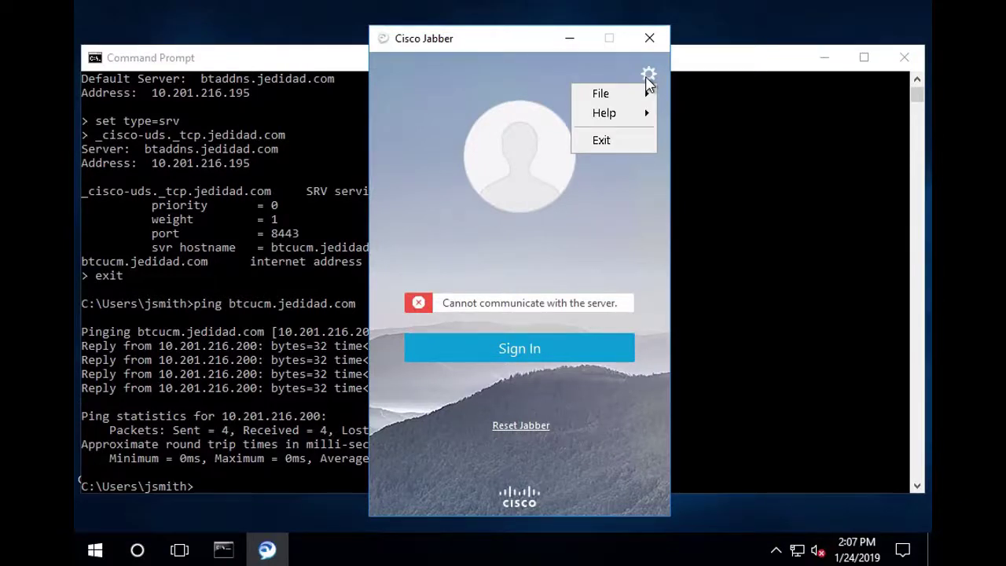
left_click(620, 142)
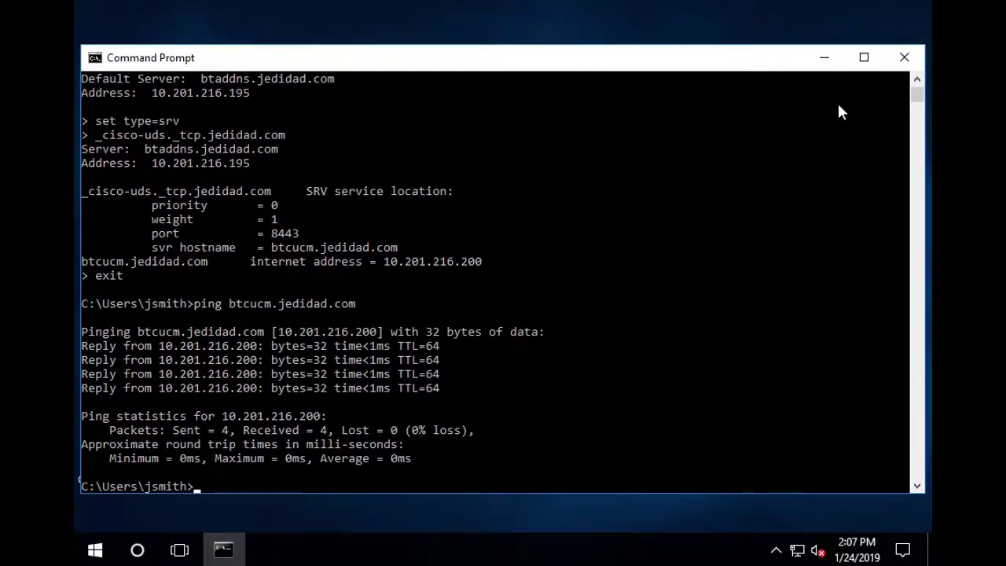
left_click(824, 57)
double_click(98, 470)
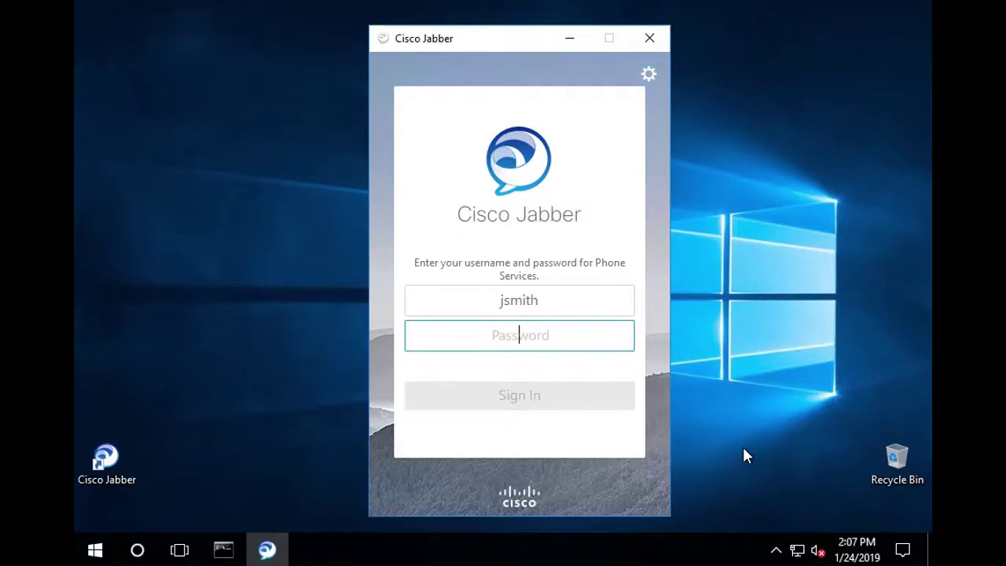
type("********")
key("Return")
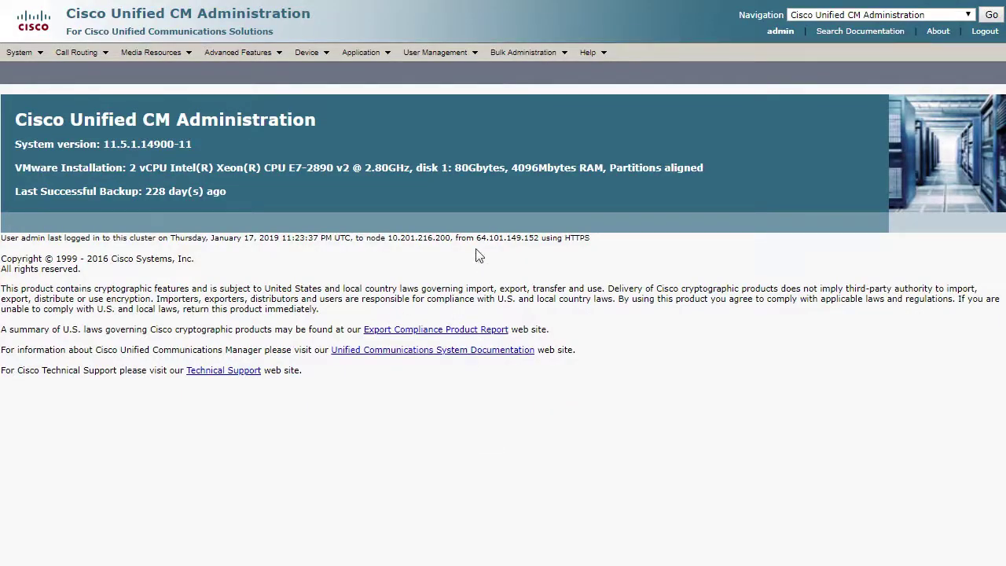
In Cisco Unified CM Administration, open the UC Service settings and list all configured UC services
mouse_move(441, 55)
mouse_move(535, 138)
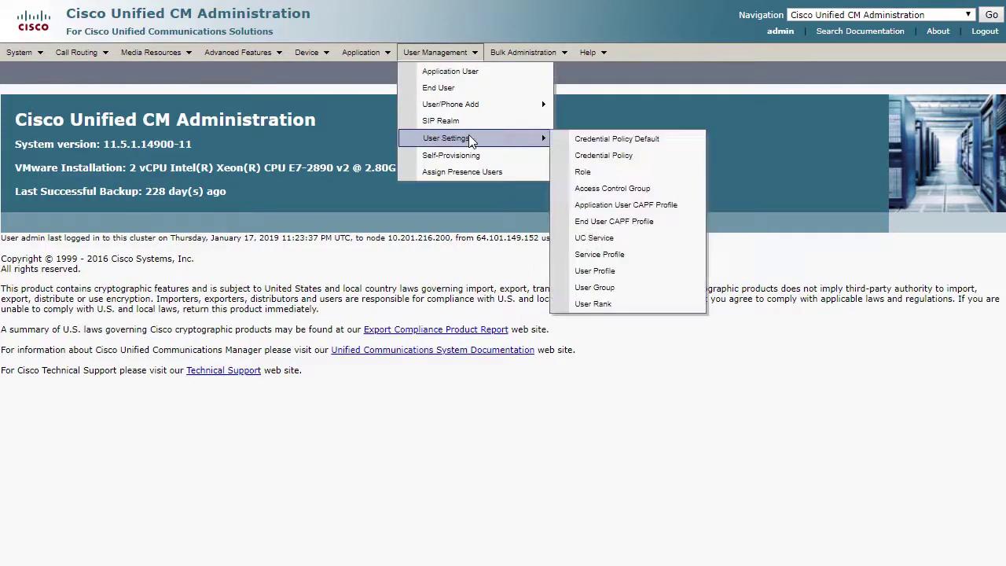
left_click(602, 239)
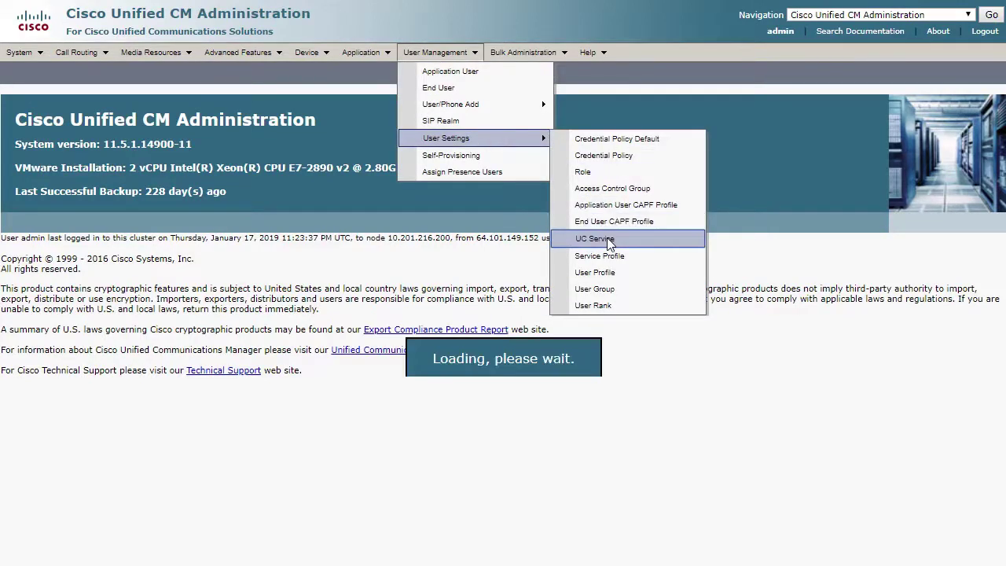
left_click(399, 154)
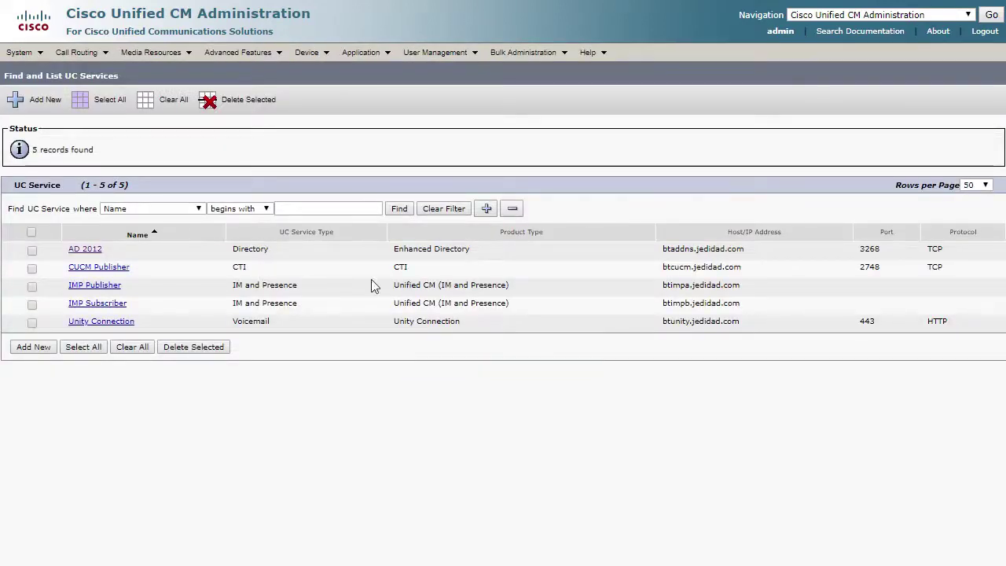
Open the Service Profile settings and list all configured service profiles
left_click(455, 53)
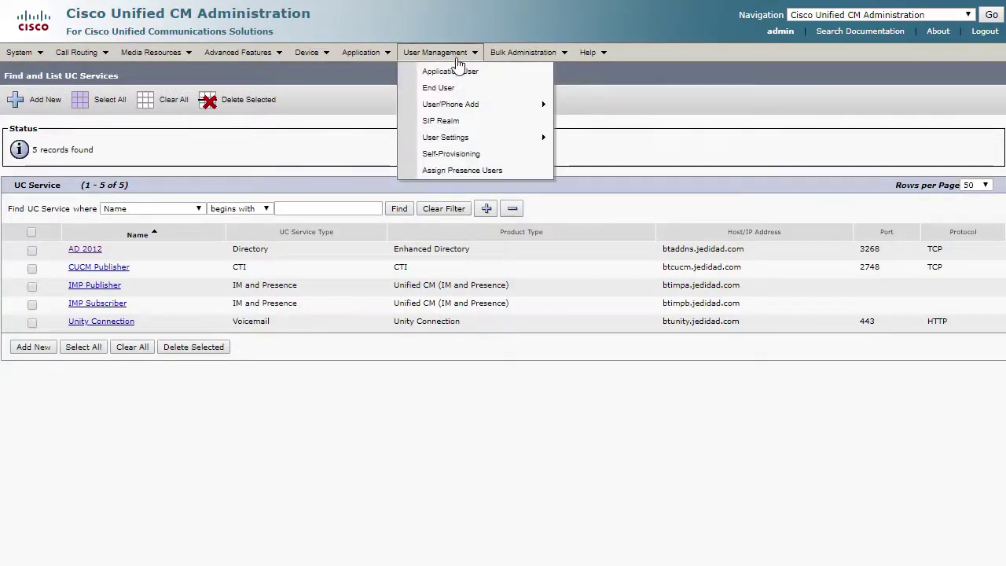
mouse_move(462, 143)
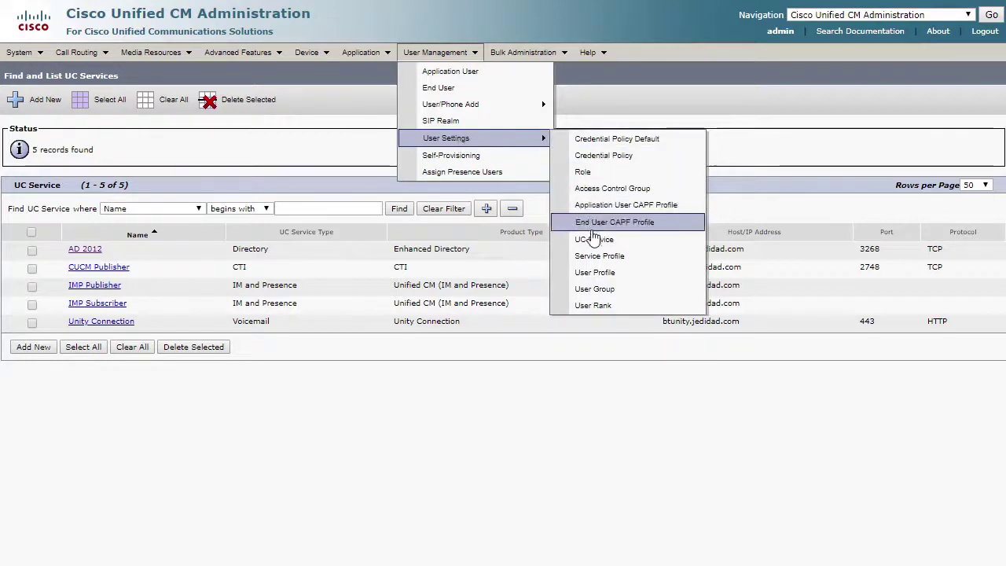
left_click(595, 258)
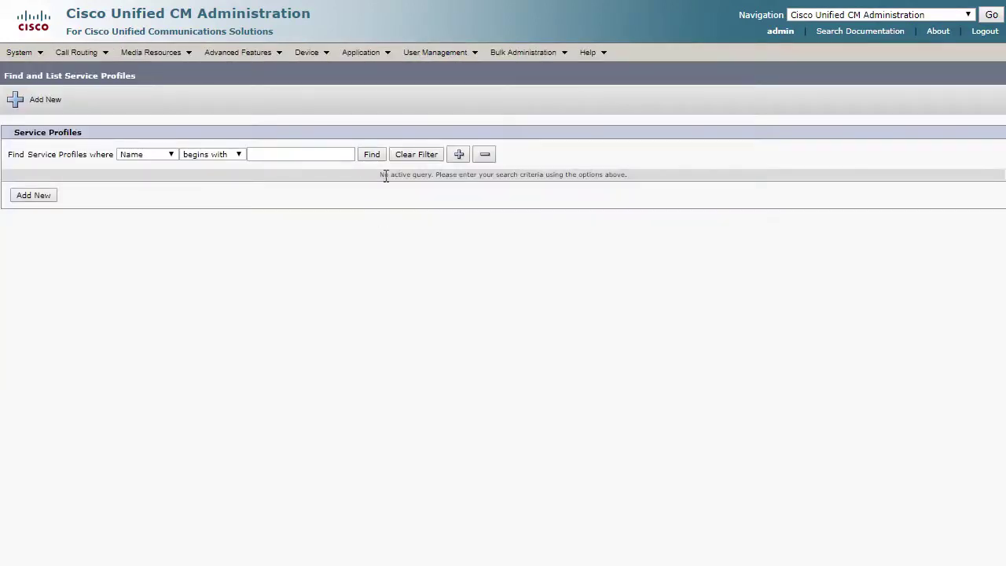
left_click(376, 157)
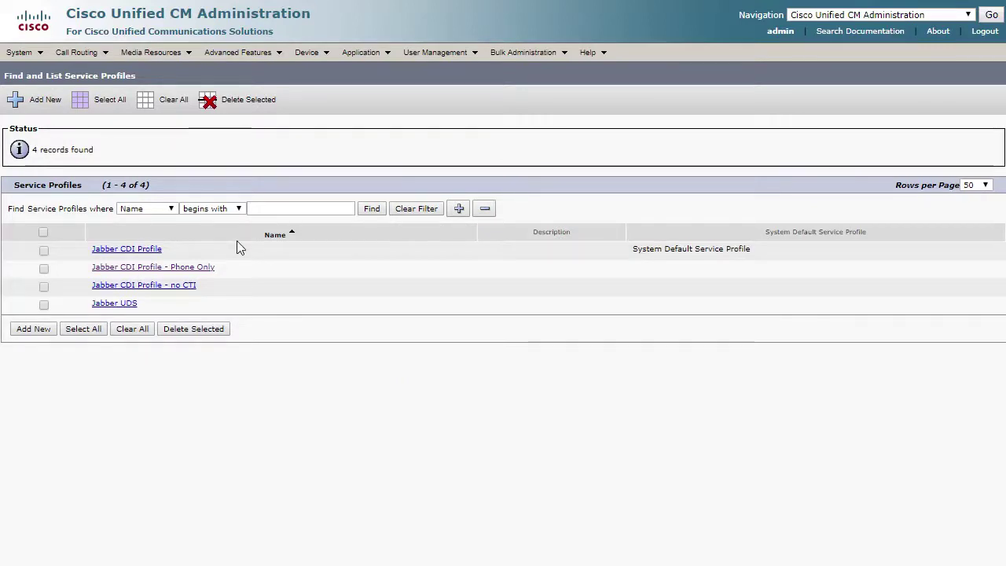
Open the affected account's End User configuration and examine its Service Settings, including Home Cluster and UC Service Profile
mouse_move(424, 57)
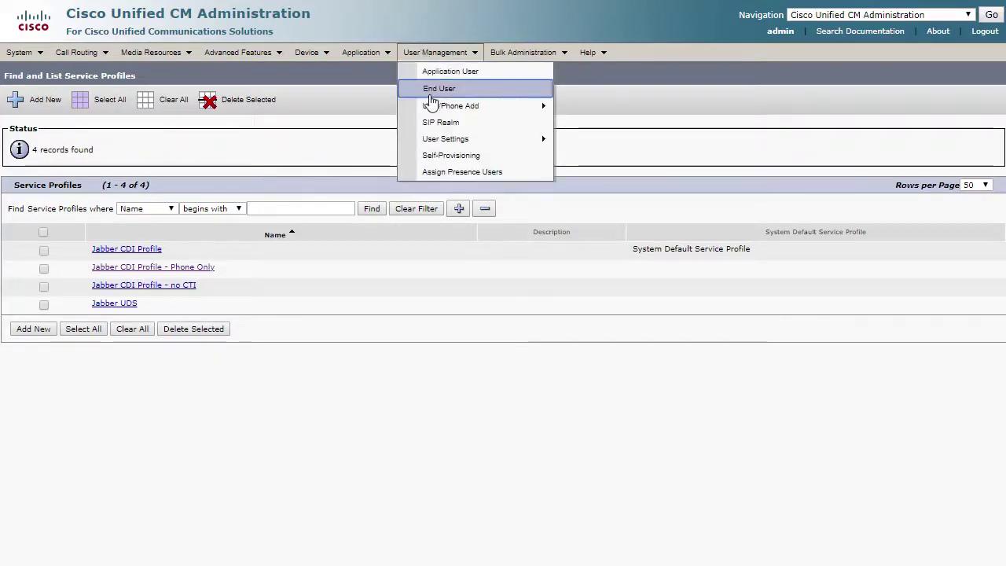
left_click(432, 91)
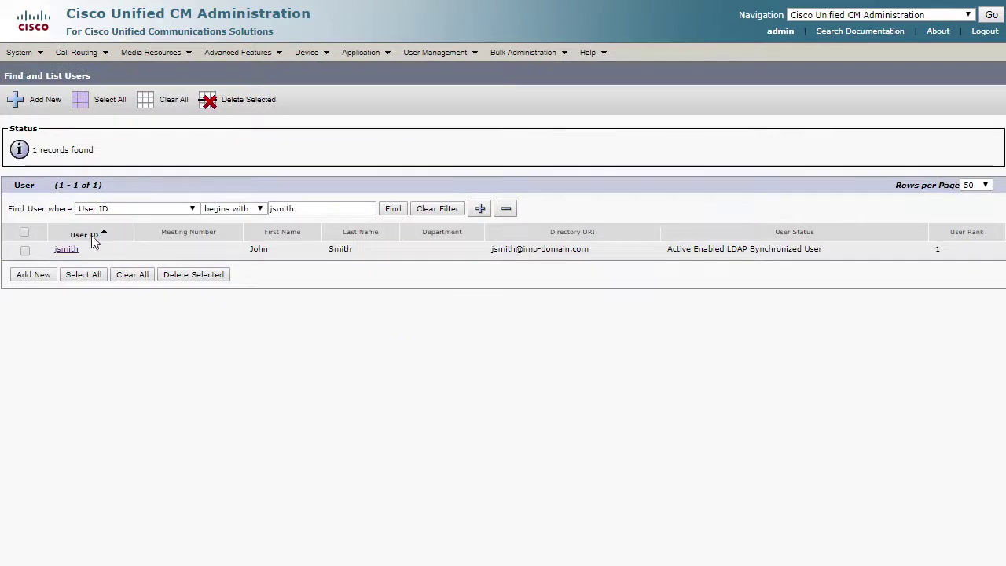
left_click(68, 252)
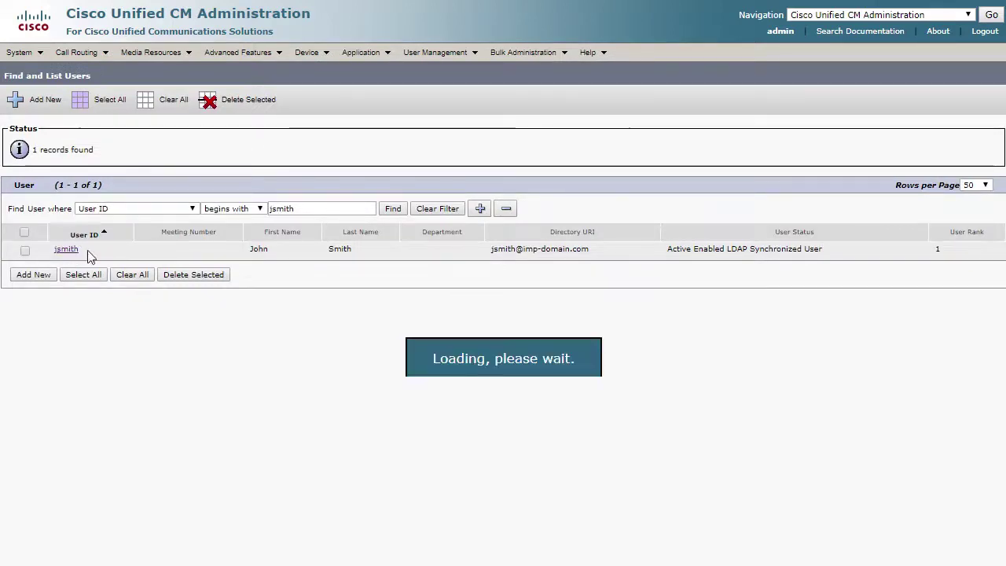
scroll(272, 354, "down", 5)
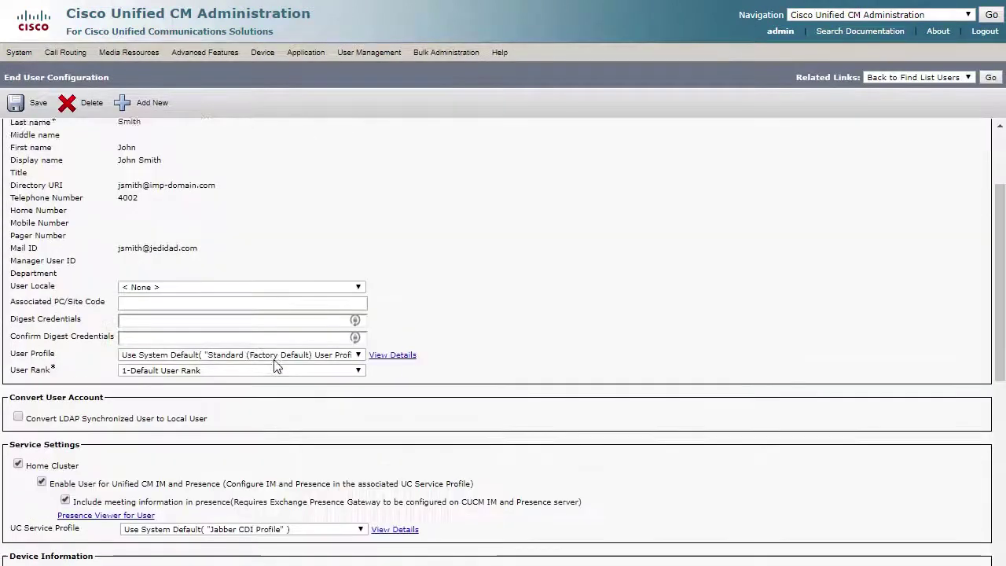